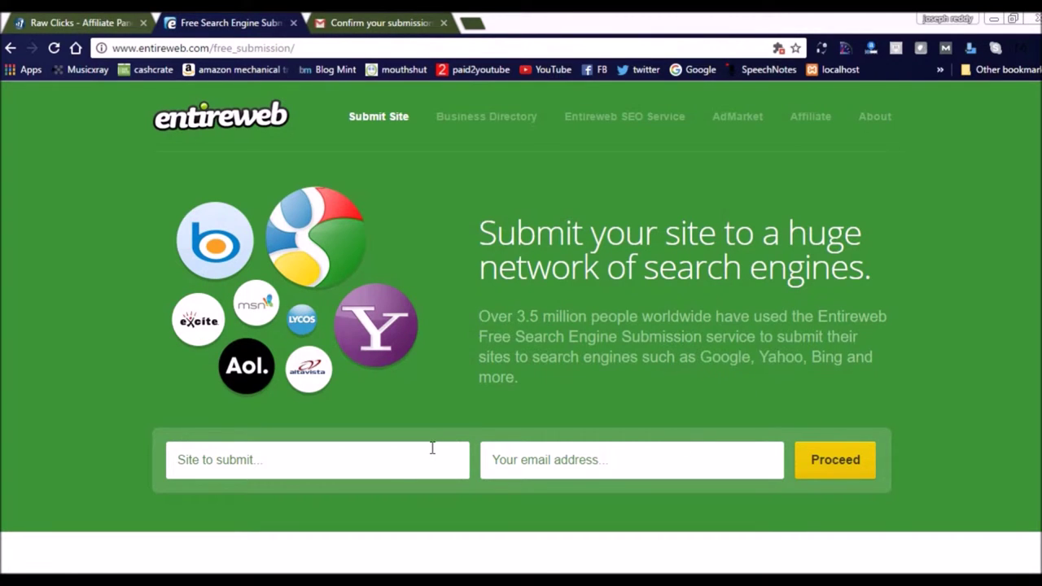
- Enter eknowledgetree.com as the site and your e-mail address, then check Gmail for the confirmation
{"action": "left_click", "coordinate": [387, 452]}
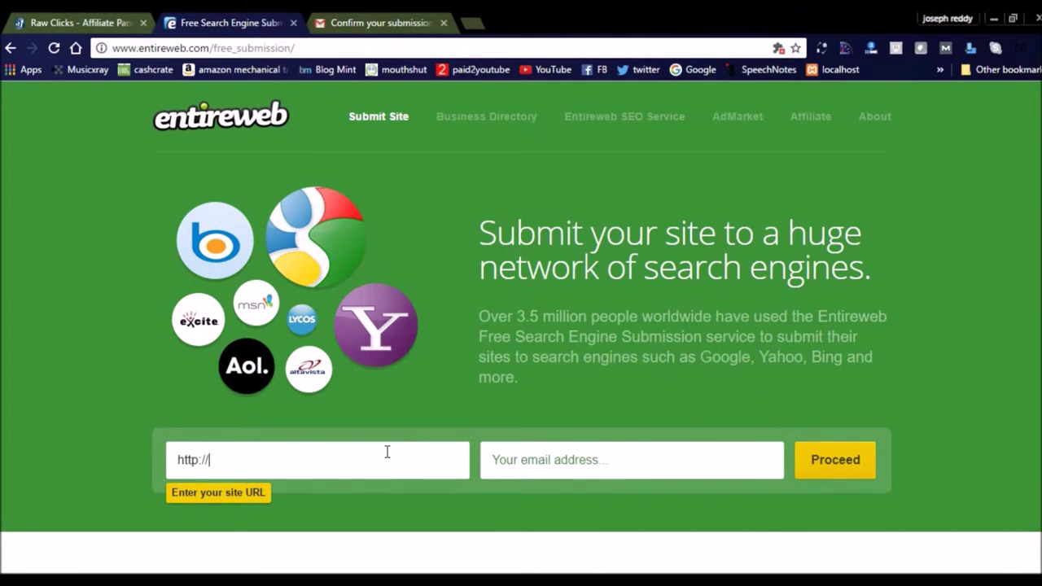
{"action": "left_click", "coordinate": [549, 455]}
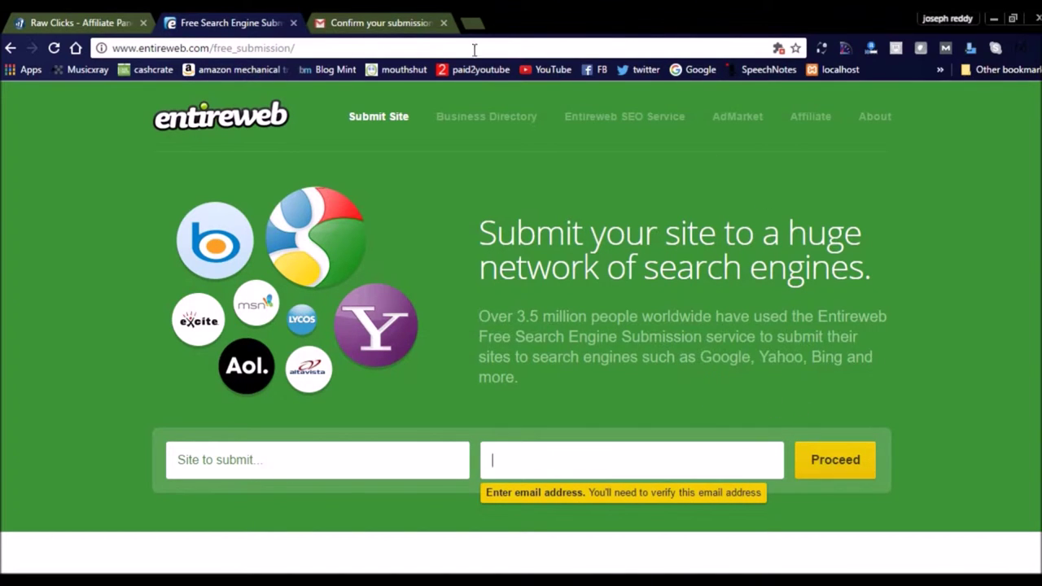
{"action": "left_click", "coordinate": [412, 31]}
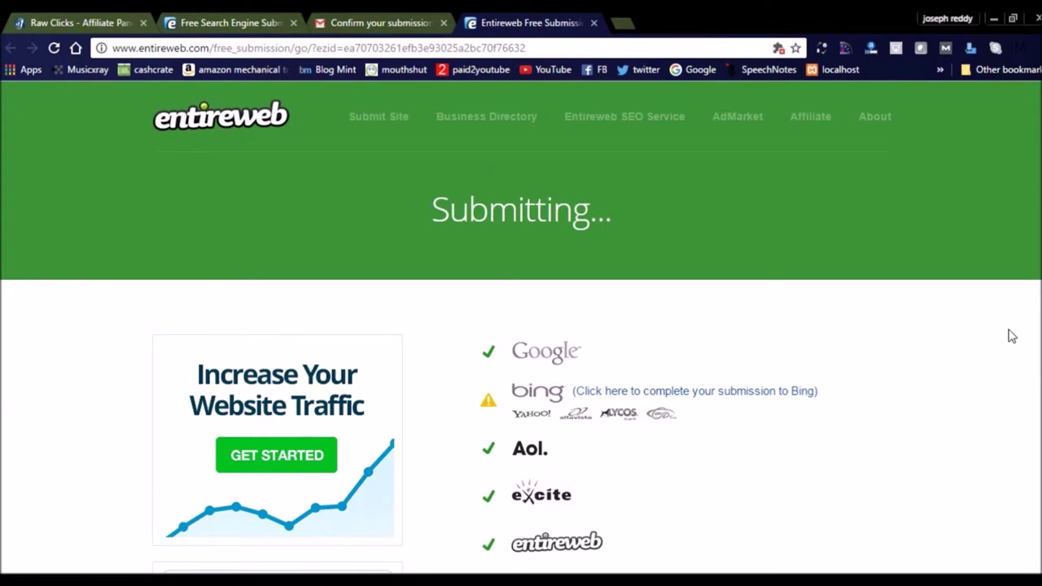
{"action": "scroll", "coordinate": [521, 326], "scroll_direction": "down", "scroll_amount": 5}
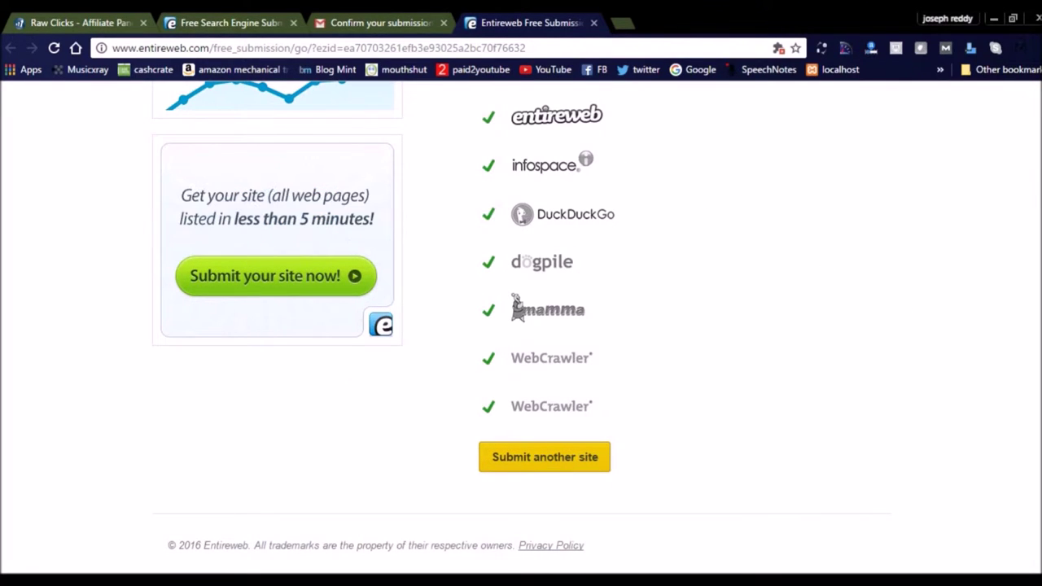
{"action": "scroll", "coordinate": [394, 321], "scroll_direction": "up", "scroll_amount": 2}
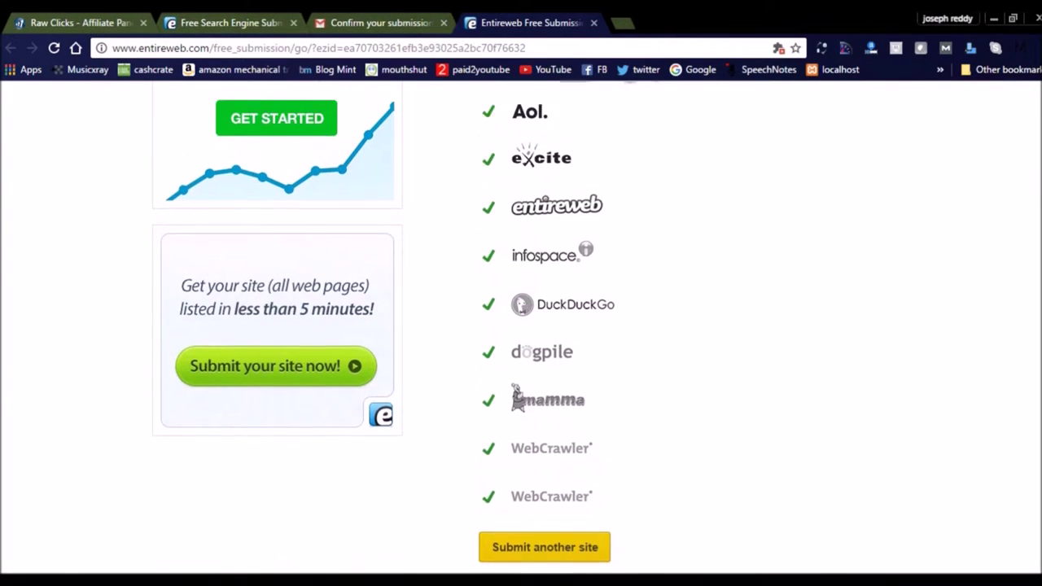
{"action": "scroll", "coordinate": [394, 321], "scroll_direction": "up", "scroll_amount": 1}
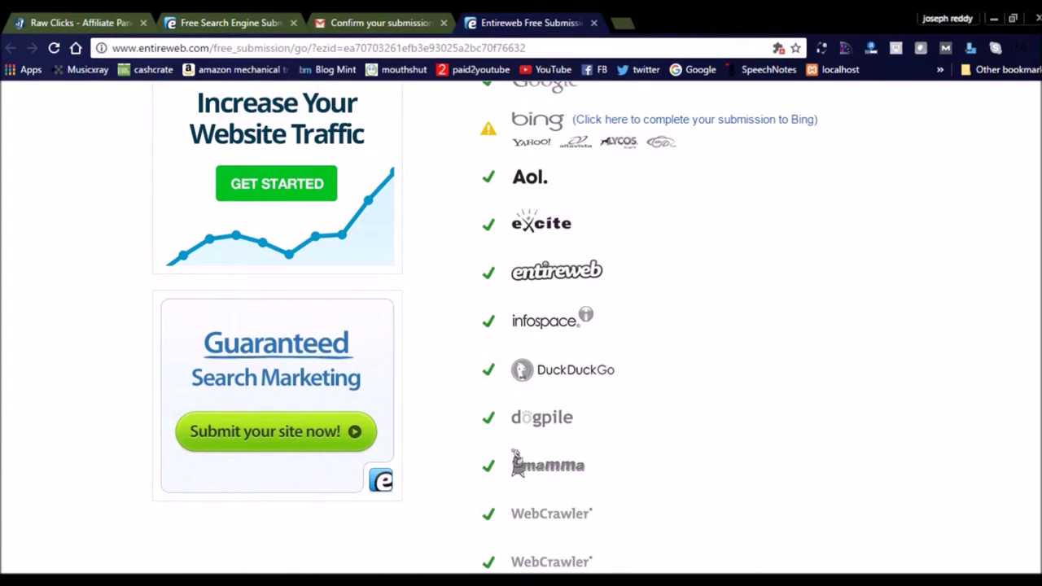
{"action": "scroll", "coordinate": [794, 100], "scroll_direction": "up", "scroll_amount": 1}
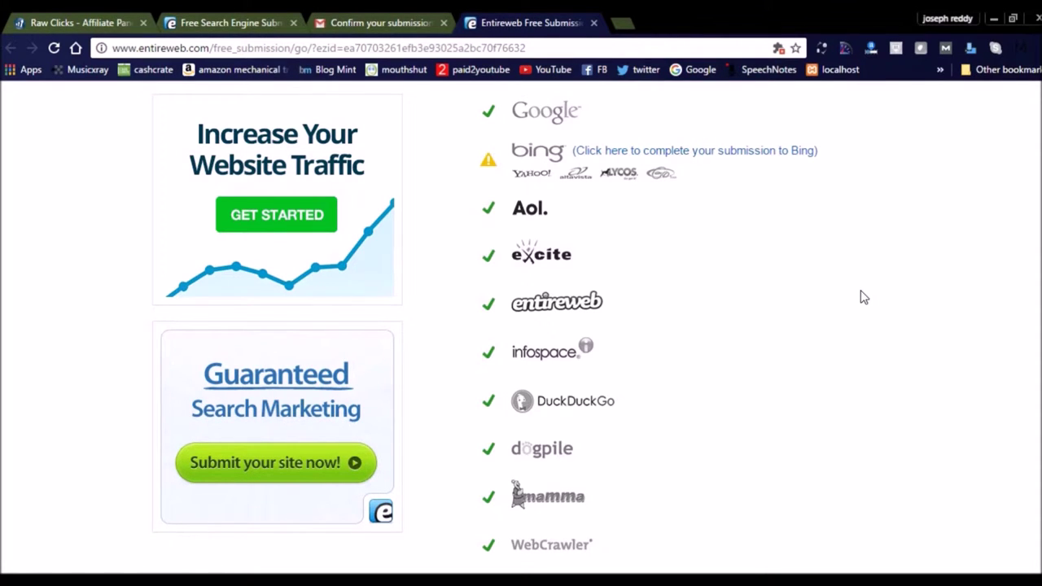
- Confirm the eknowledgetree.com submission from the Entireweb email and return to the results list
{"action": "left_click", "coordinate": [379, 22]}
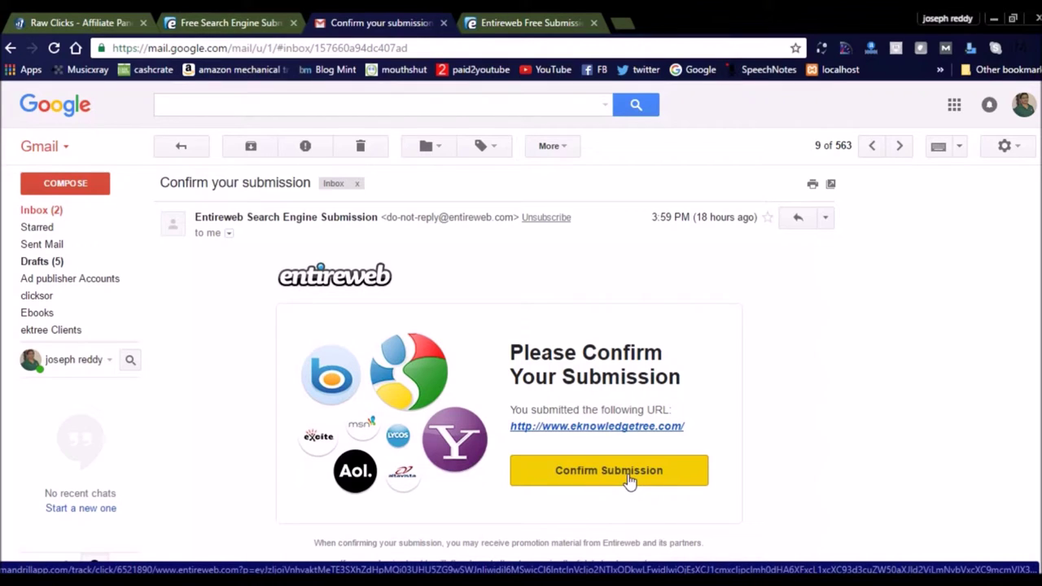
{"action": "left_click", "coordinate": [629, 482]}
{"action": "left_click", "coordinate": [528, 23]}
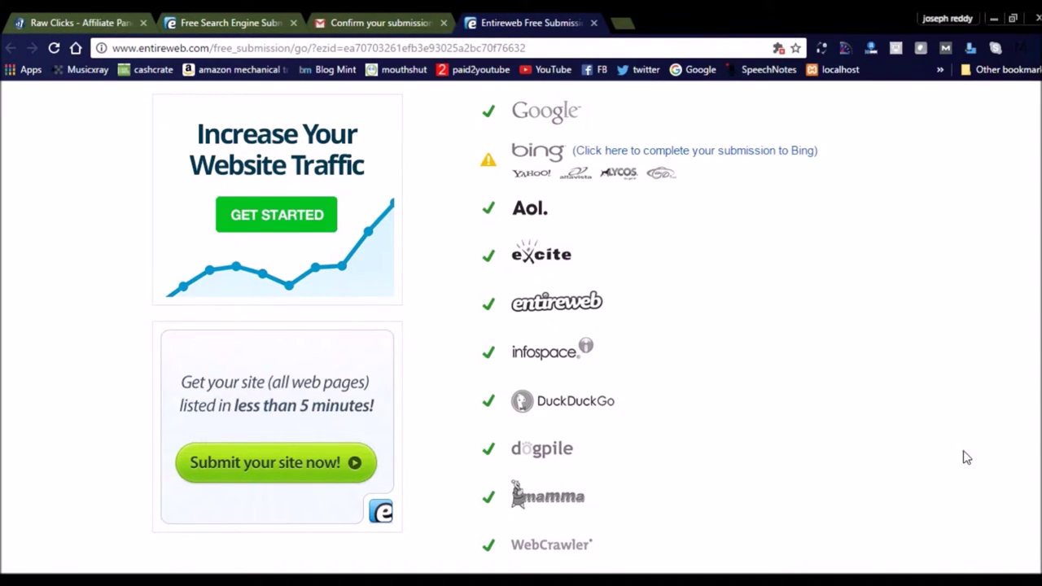
{"action": "scroll", "coordinate": [1020, 533], "scroll_direction": "down", "scroll_amount": 3}
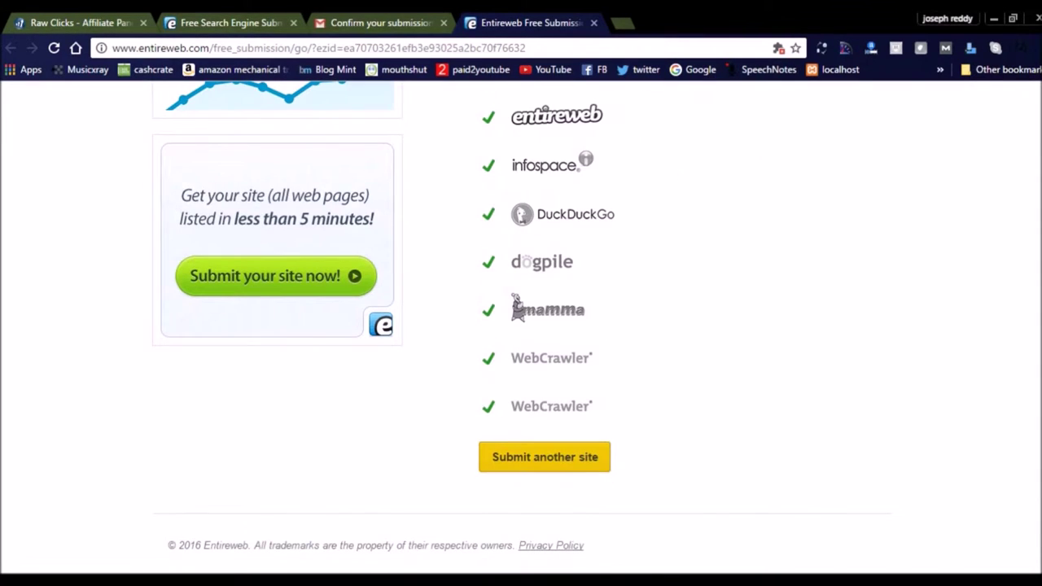
{"action": "scroll", "coordinate": [521, 325], "scroll_direction": "up", "scroll_amount": 1}
{"action": "scroll", "coordinate": [521, 326], "scroll_direction": "up", "scroll_amount": 4}
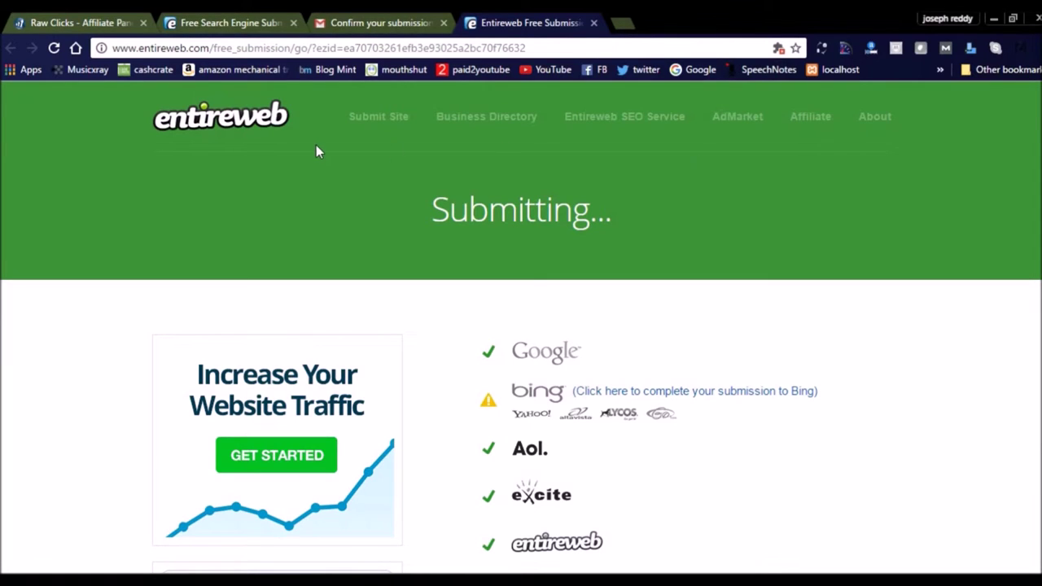
{"action": "left_click", "coordinate": [812, 118]}
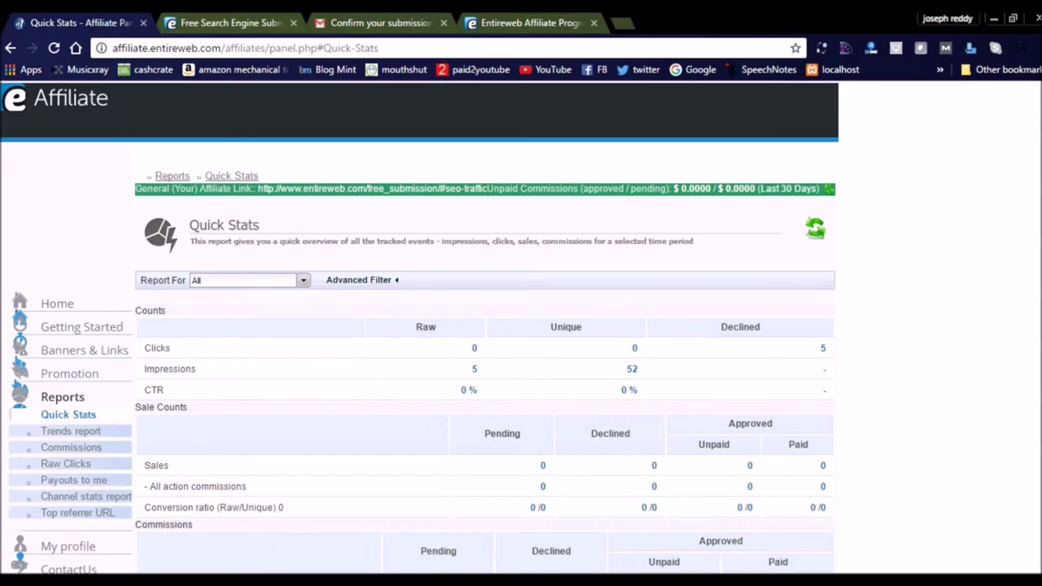
- Scroll down the Quick Stats tables, where sales, conversion ratios and commissions are all zero
{"action": "scroll", "coordinate": [485, 326], "scroll_direction": "down", "scroll_amount": 3}
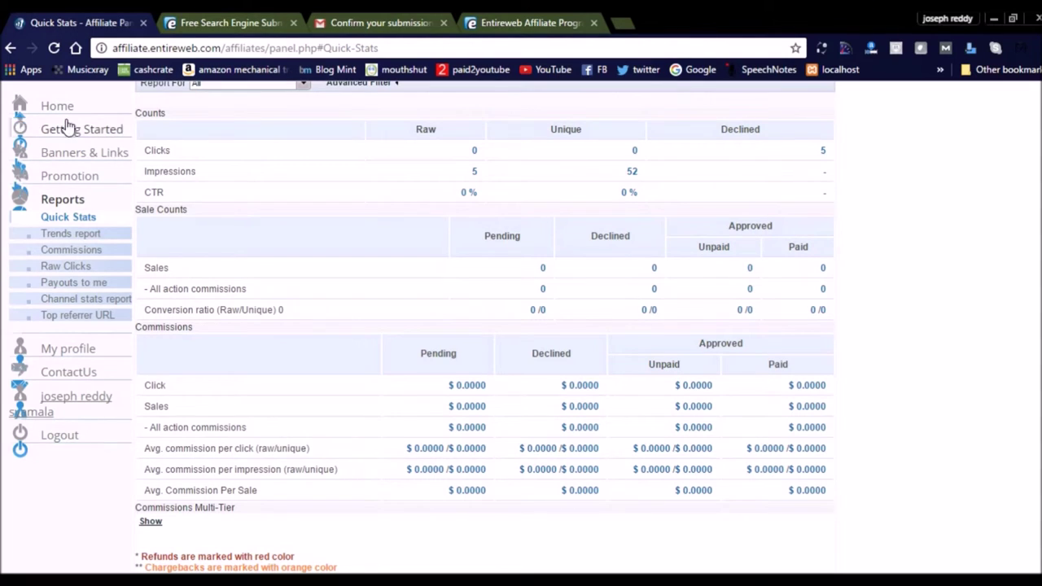
- Open Banners & Links and scroll through the available image banners and text links
{"action": "left_click", "coordinate": [73, 155]}
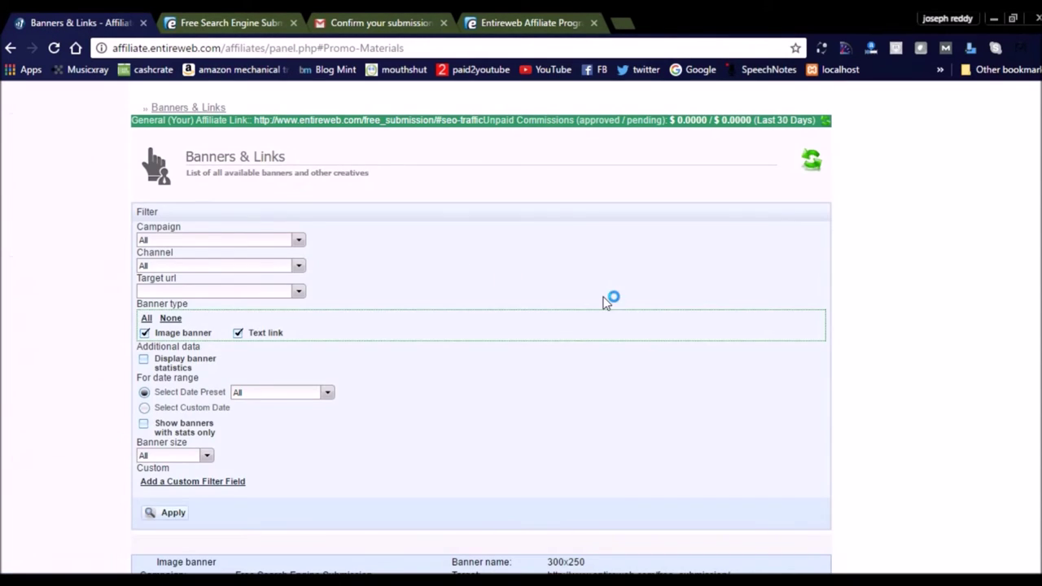
{"action": "scroll", "coordinate": [718, 370], "scroll_direction": "down", "scroll_amount": 5}
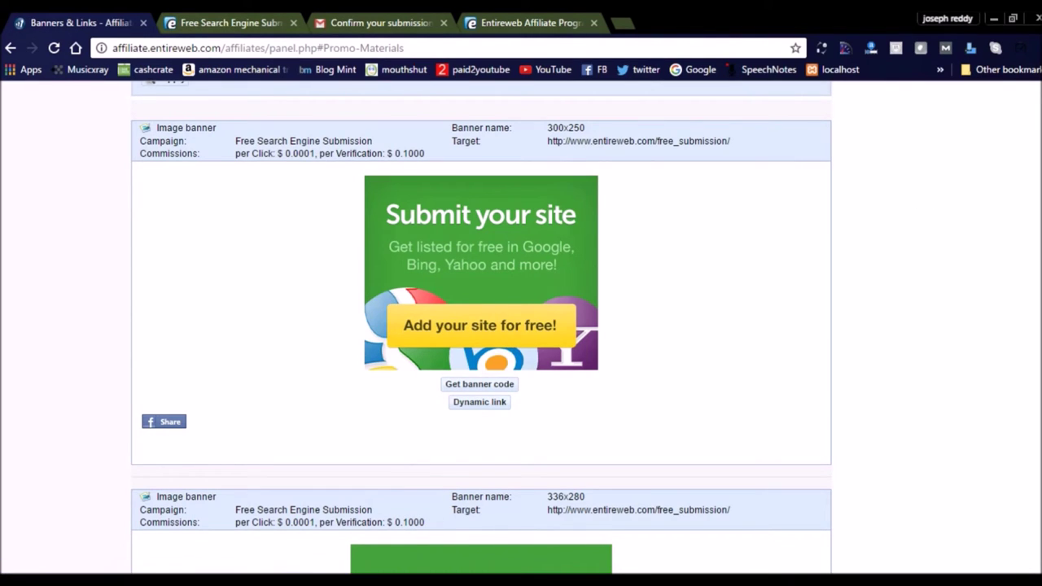
{"action": "scroll", "coordinate": [480, 326], "scroll_direction": "up", "scroll_amount": 2}
{"action": "scroll", "coordinate": [480, 326], "scroll_direction": "up", "scroll_amount": 3}
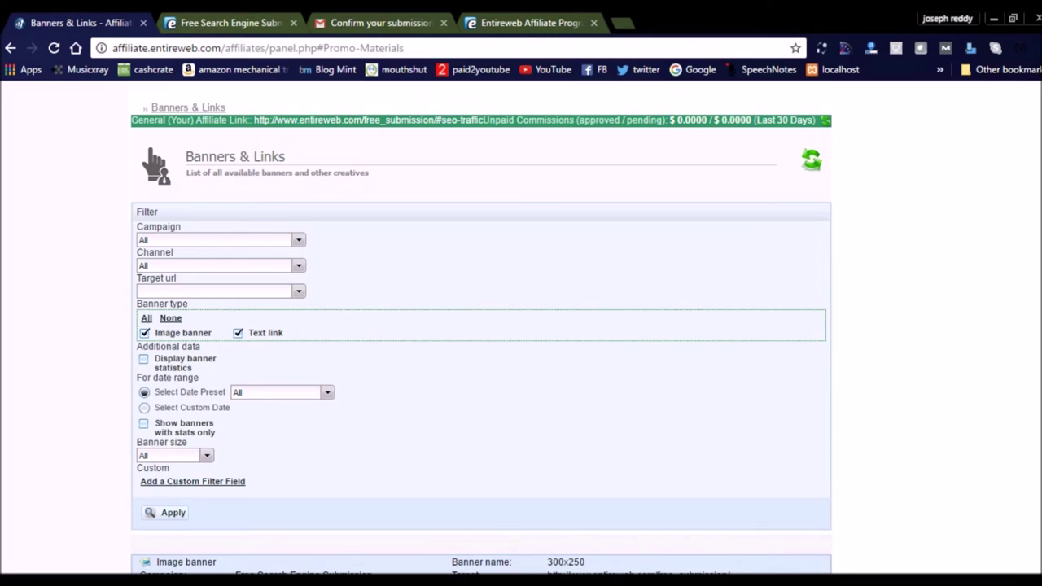
{"action": "scroll", "coordinate": [480, 326], "scroll_direction": "up", "scroll_amount": 1}
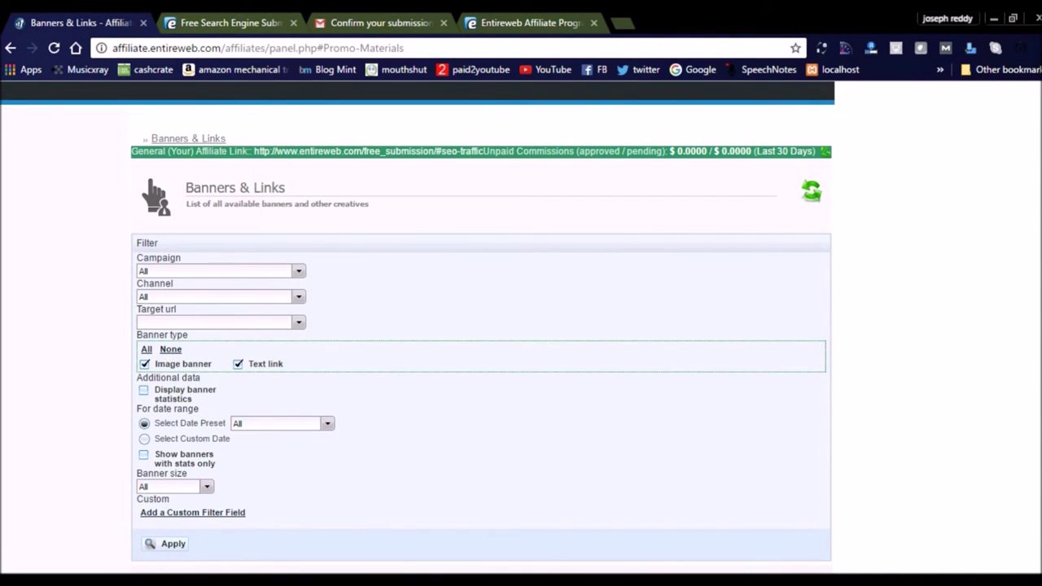
{"action": "scroll", "coordinate": [480, 325], "scroll_direction": "up", "scroll_amount": 1}
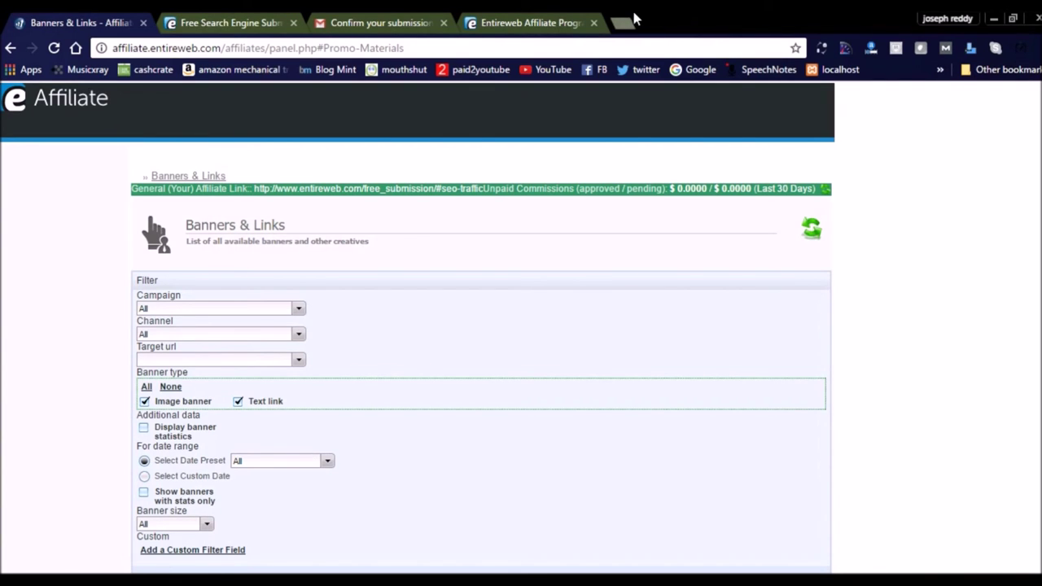
{"action": "left_click", "coordinate": [513, 23]}
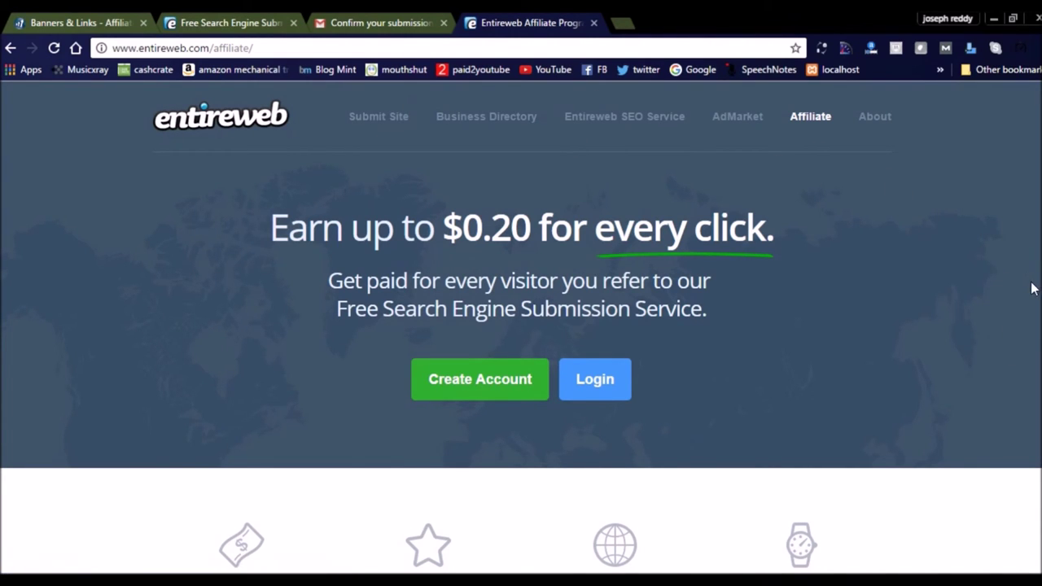
{"action": "scroll", "coordinate": [521, 326], "scroll_direction": "down", "scroll_amount": 5}
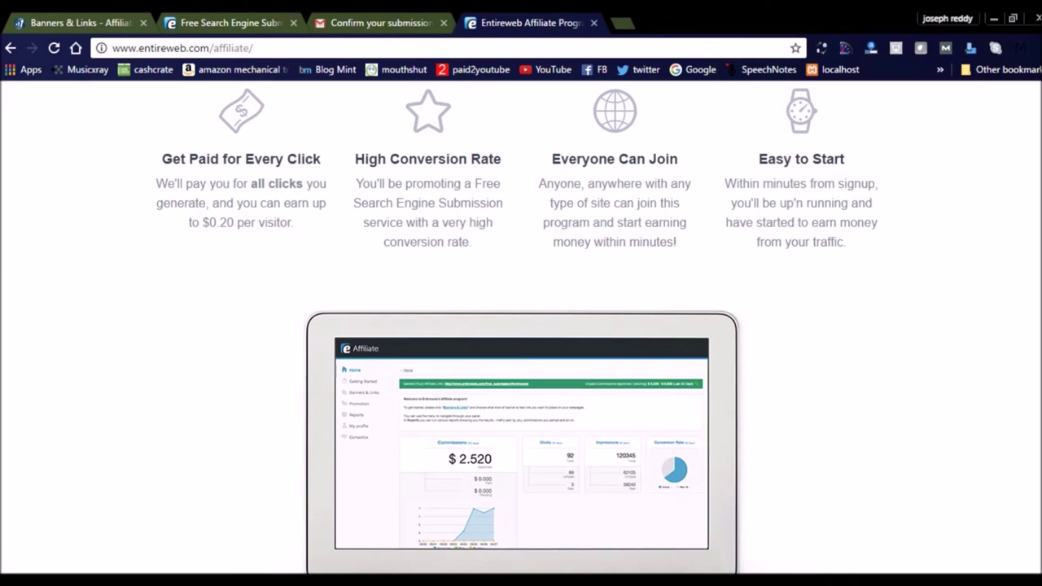
{"action": "scroll", "coordinate": [521, 325], "scroll_direction": "up", "scroll_amount": 5}
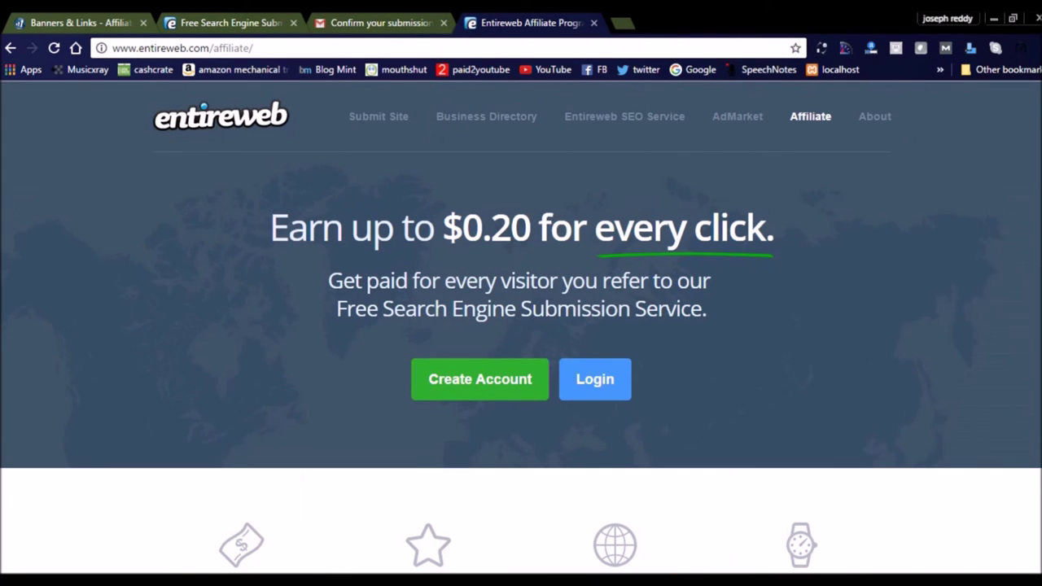
{"action": "left_click", "coordinate": [383, 22]}
{"action": "left_click", "coordinate": [208, 29]}
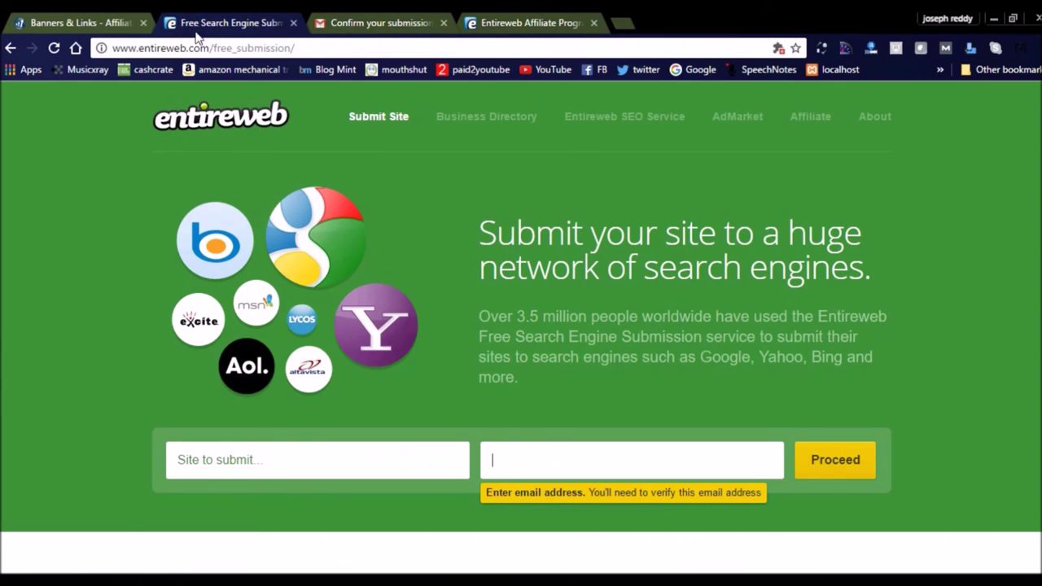
{"action": "left_click", "coordinate": [78, 21]}
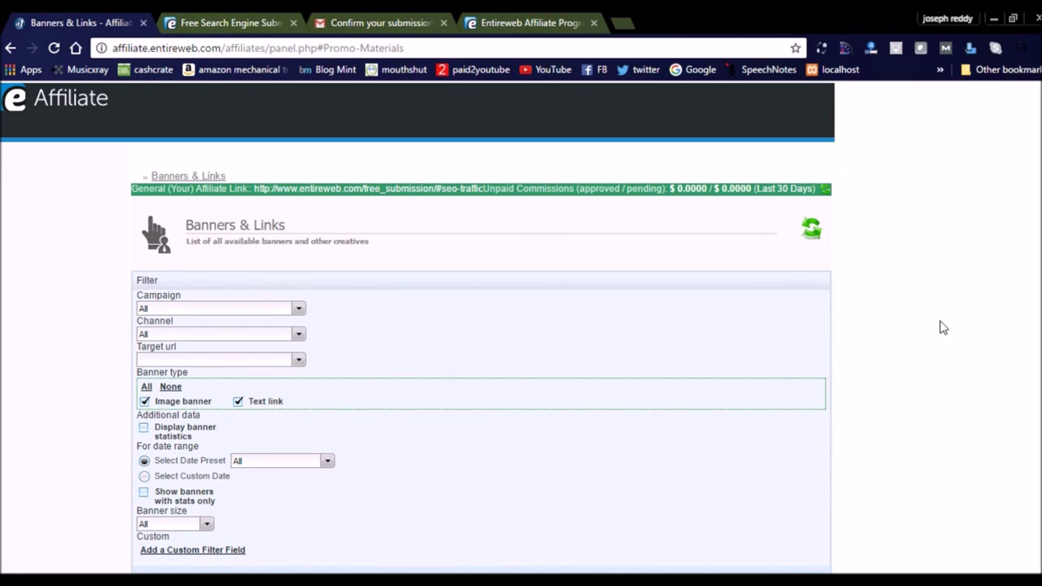
{"action": "scroll", "coordinate": [481, 326], "scroll_direction": "down", "scroll_amount": 5}
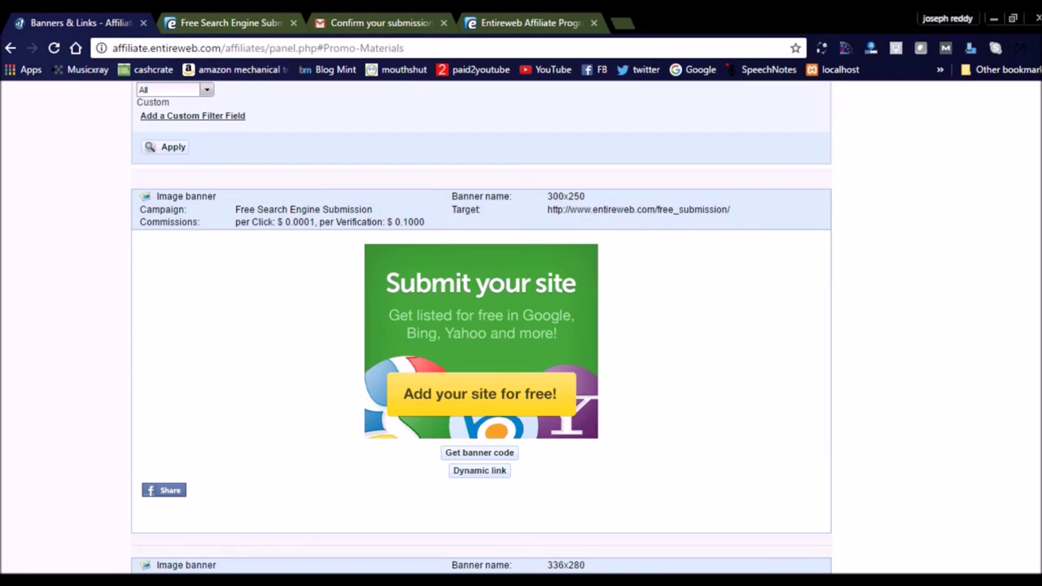
{"action": "scroll", "coordinate": [480, 325], "scroll_direction": "up", "scroll_amount": 5}
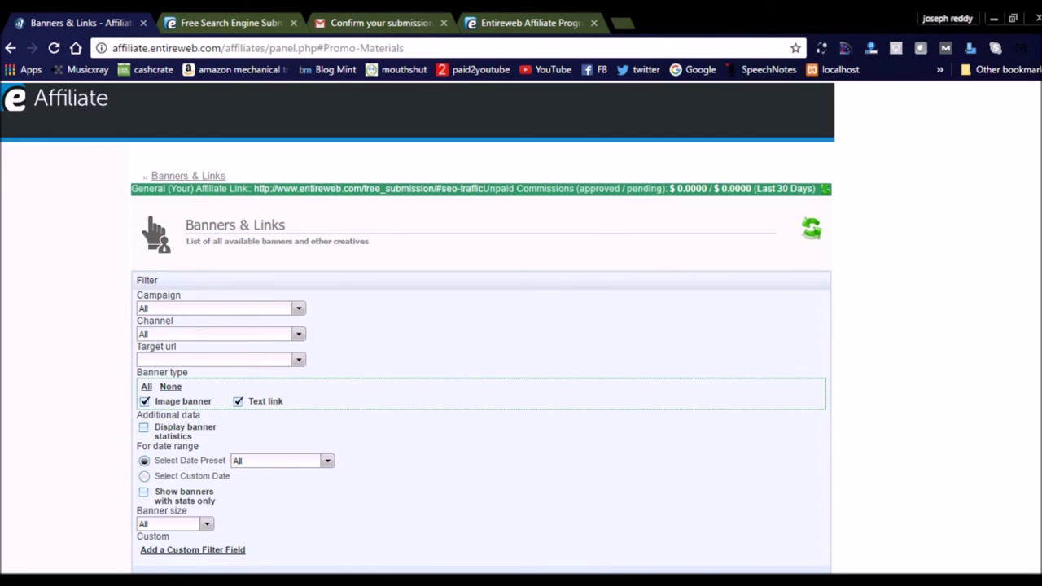